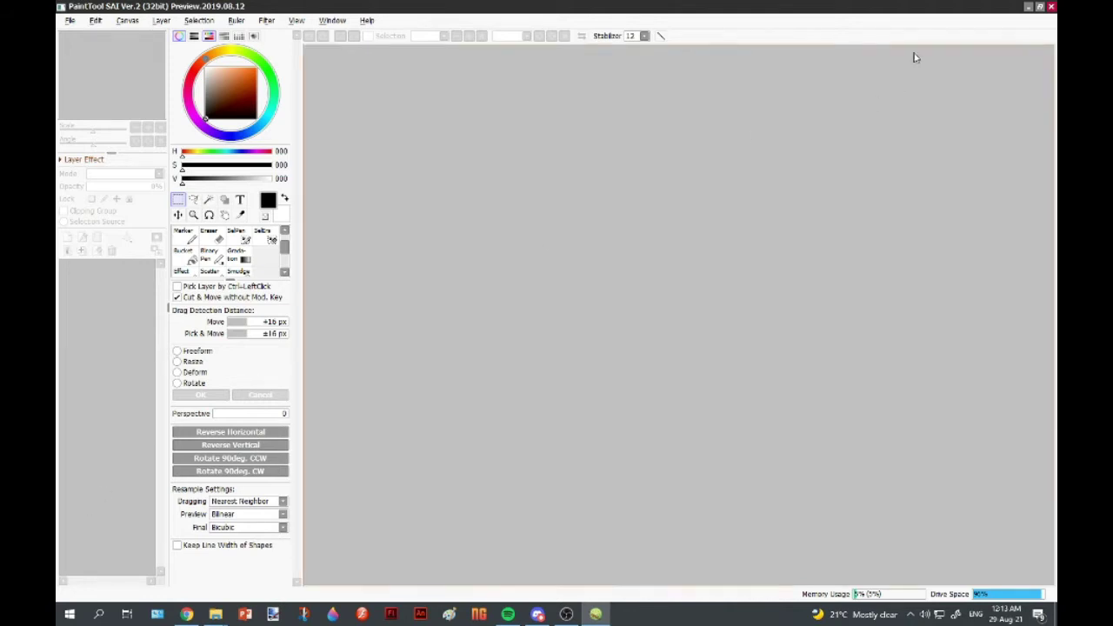
# Drag SF_Inside_C.png from the game's tilesets folder into SAI to open it as the canvas.
pyautogui.moveTo(215, 614)
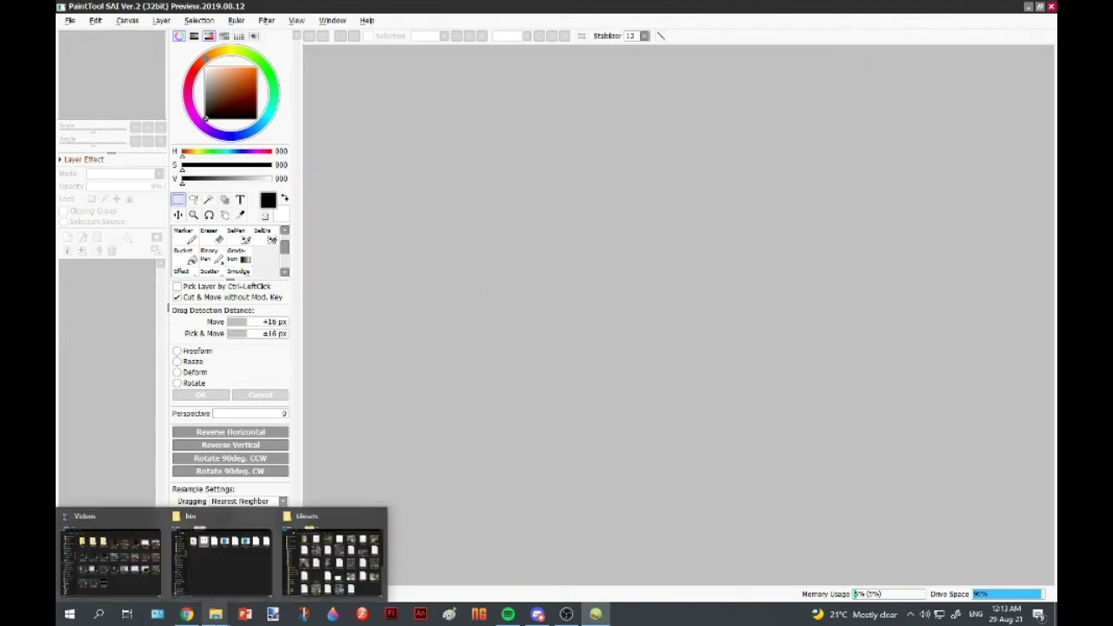
pyautogui.click(313, 560)
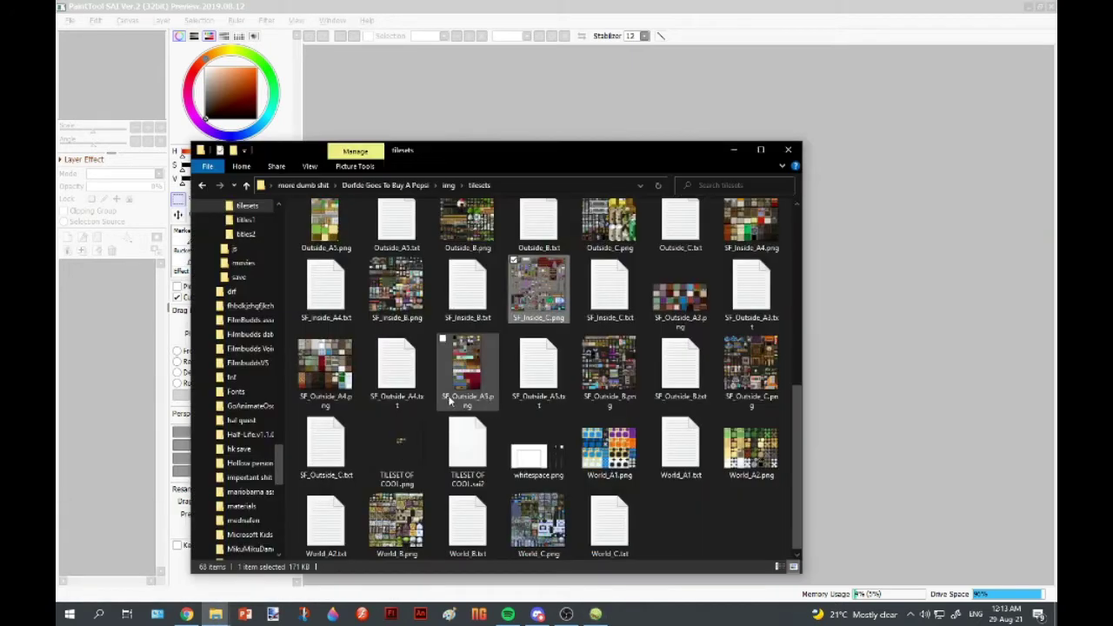
pyautogui.moveTo(545, 297); pyautogui.dragTo(872, 295)
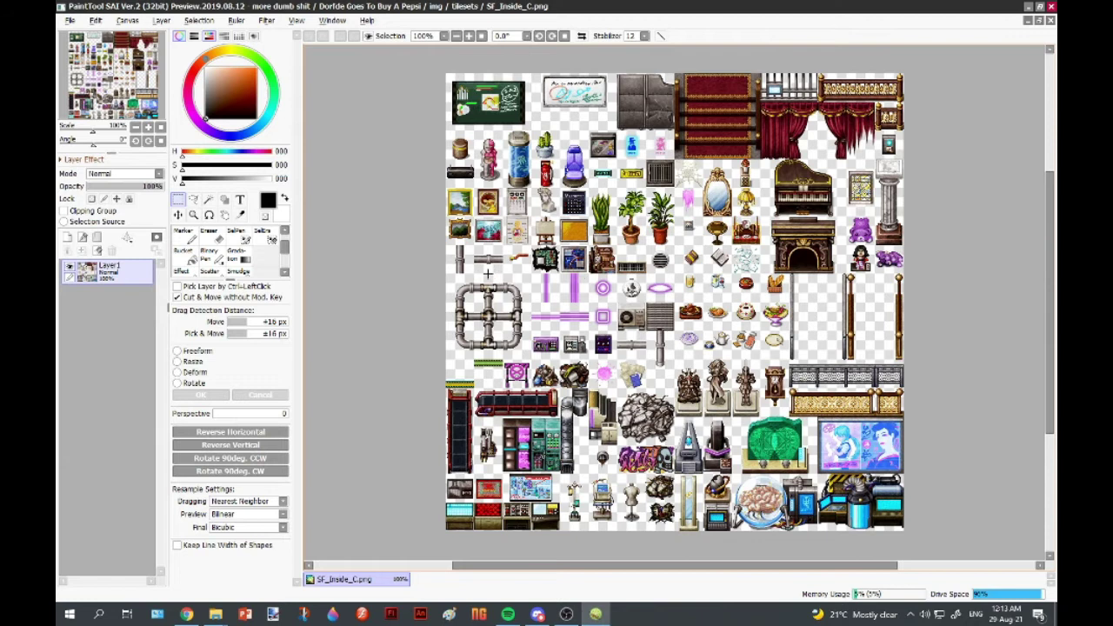
# Fade the tileset layer to about 50% opacity, add a blank Layer 2, and pick the Binary Pen.
pyautogui.moveTo(488, 272); pyautogui.dragTo(458, 290)
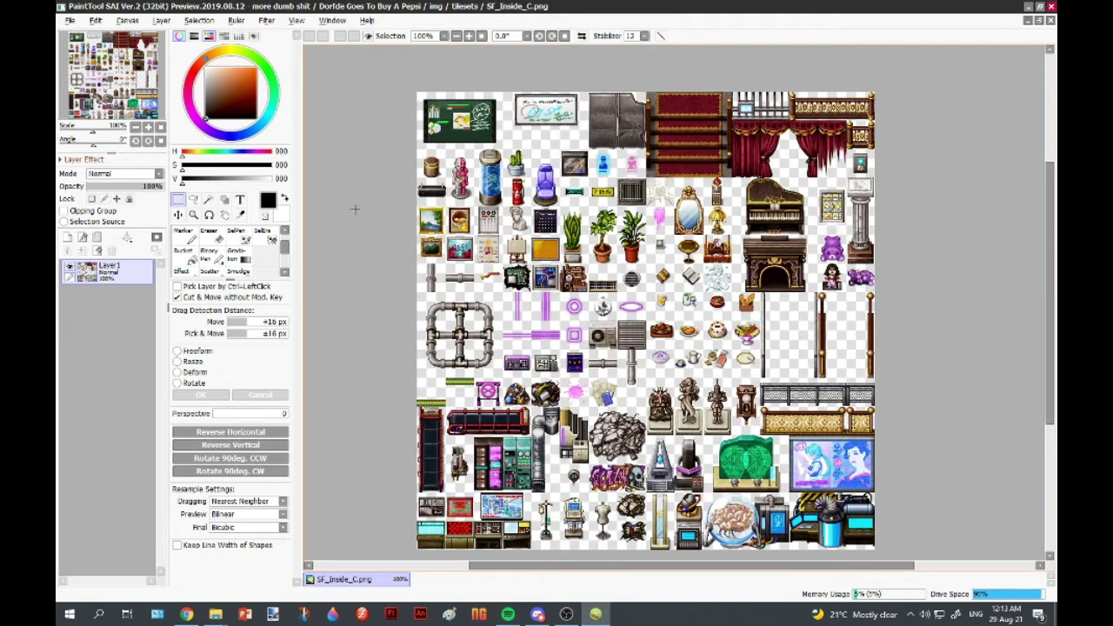
pyautogui.click(130, 187)
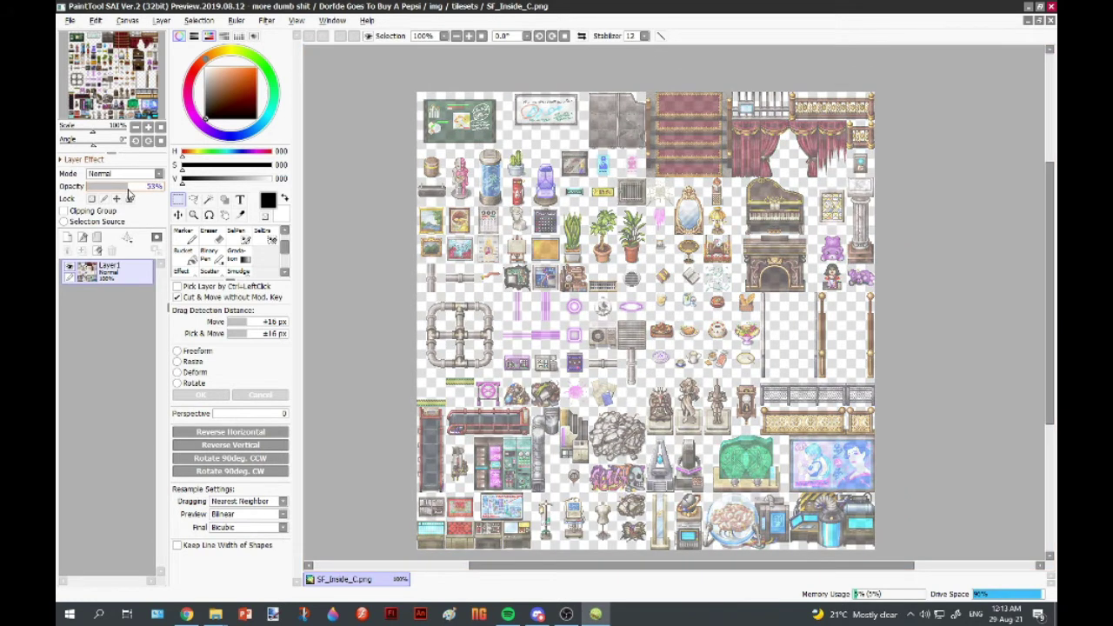
pyautogui.moveTo(128, 195); pyautogui.dragTo(125, 195)
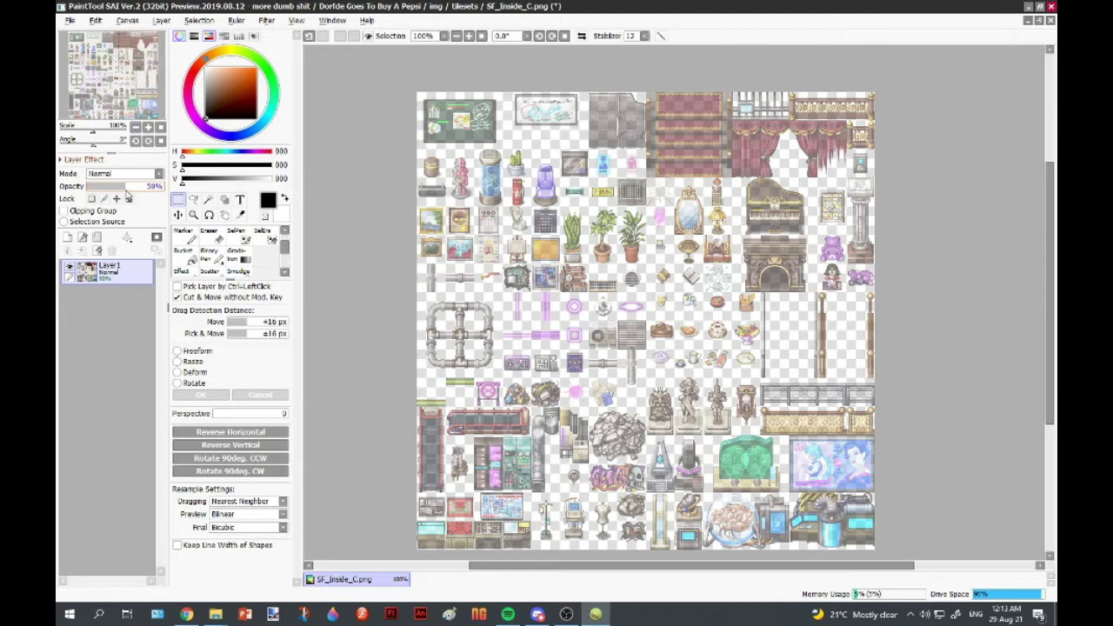
pyautogui.click(68, 237)
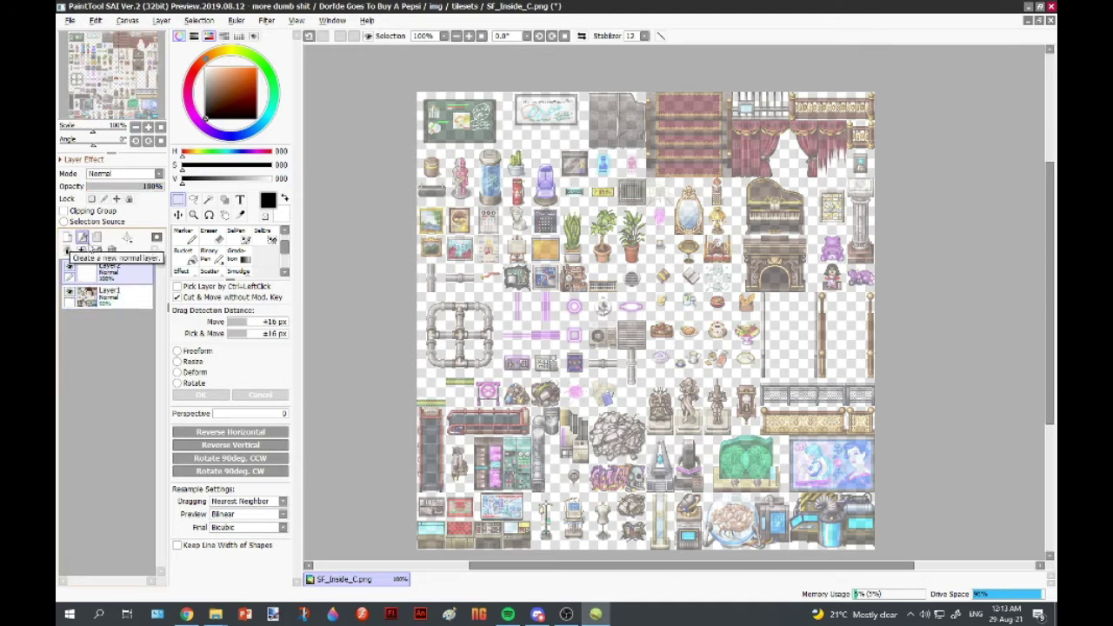
pyautogui.click(209, 254)
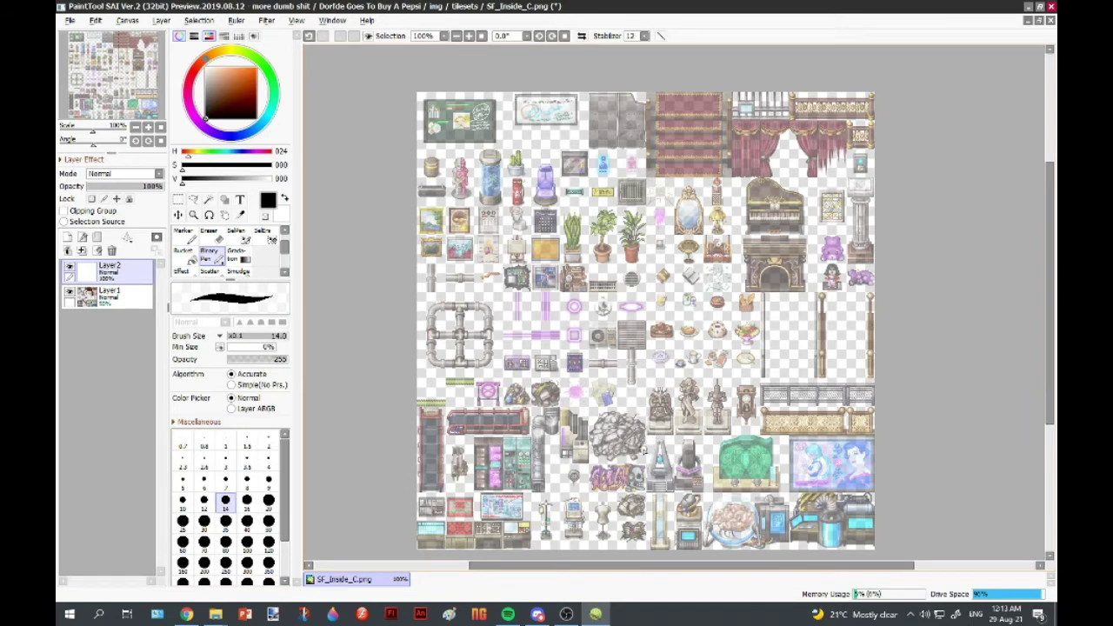
# Sketch the soda can's body, rim and top opening, plus a round logo with wave lines.
pyautogui.moveTo(591, 223); pyautogui.dragTo(722, 439)
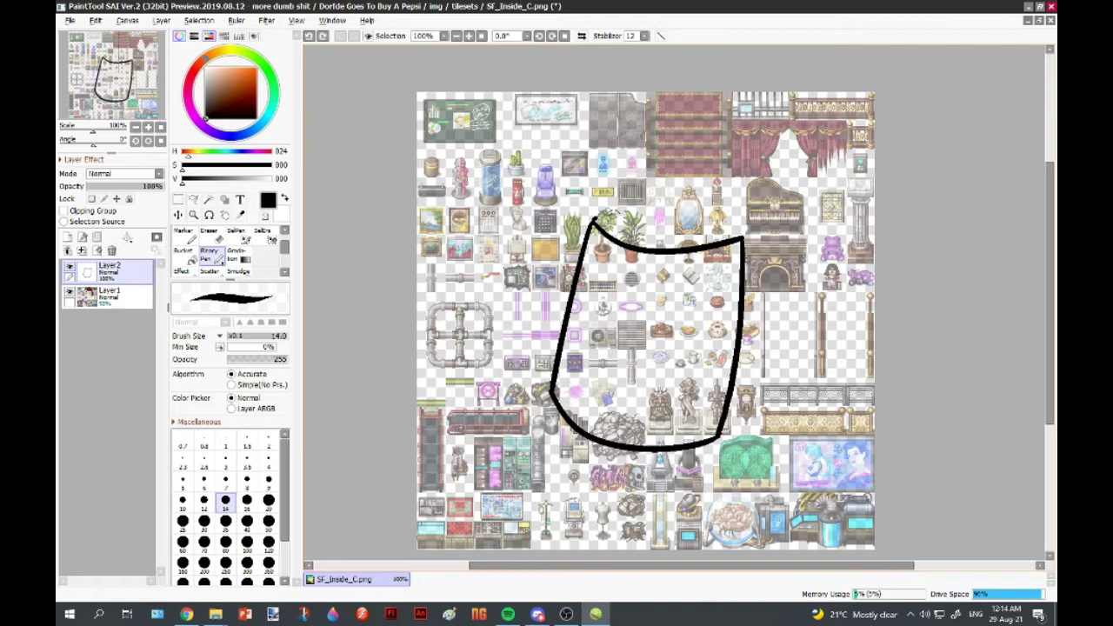
pyautogui.moveTo(591, 219); pyautogui.dragTo(743, 233)
pyautogui.moveTo(648, 219); pyautogui.dragTo(646, 221)
pyautogui.moveTo(674, 267); pyautogui.dragTo(670, 269)
pyautogui.moveTo(580, 323)
pyautogui.mouseDown()
pyautogui.moveTo(722, 315)
pyautogui.moveTo(718, 349)
pyautogui.mouseUp()
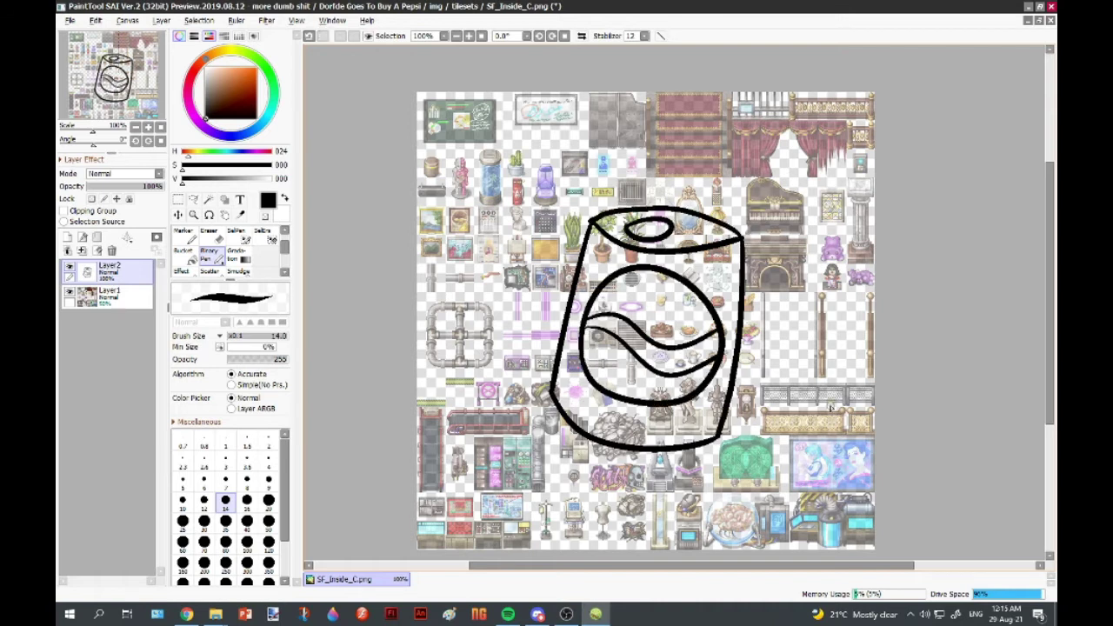
# Rectangle-select the can sketch and resize it down to tile size beside the furniture.
pyautogui.click(178, 200)
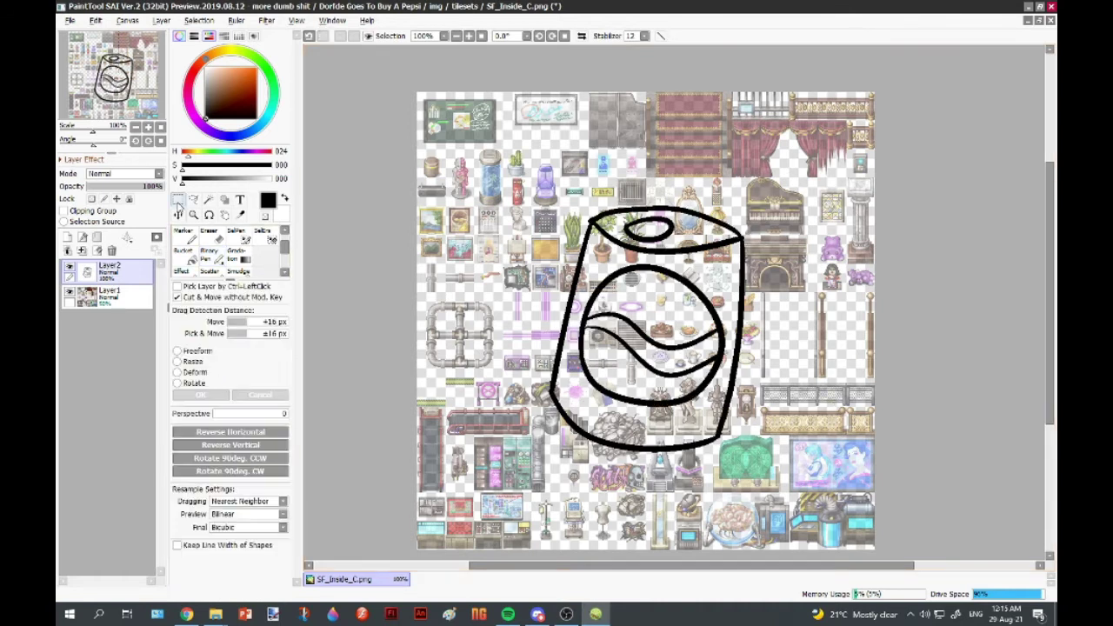
pyautogui.moveTo(529, 184); pyautogui.dragTo(758, 488)
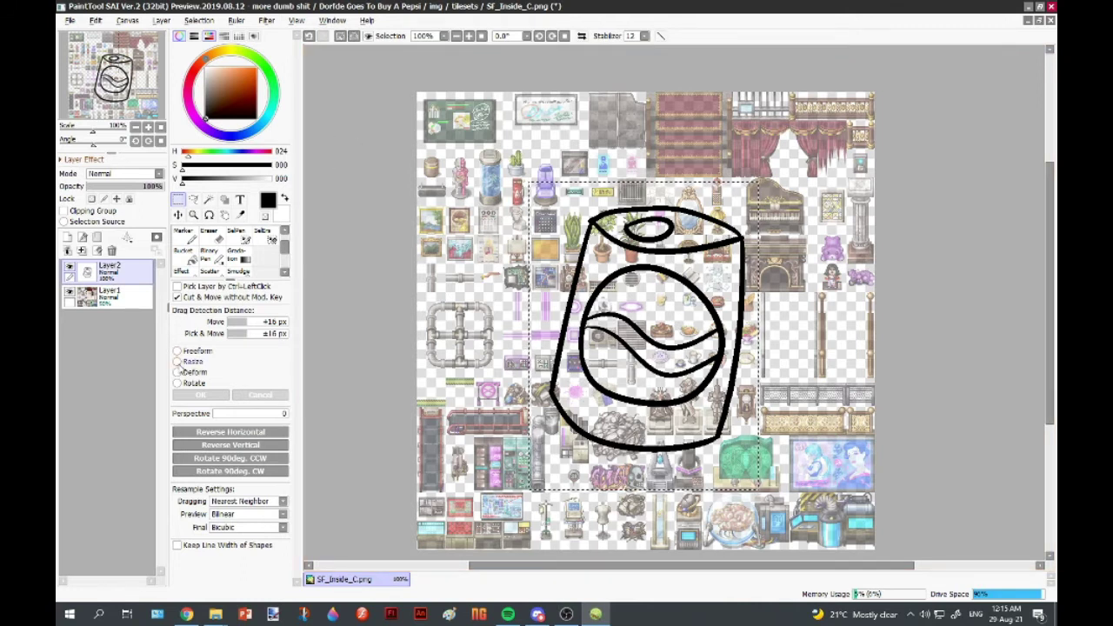
pyautogui.click(177, 362)
pyautogui.moveTo(746, 454); pyautogui.dragTo(674, 302)
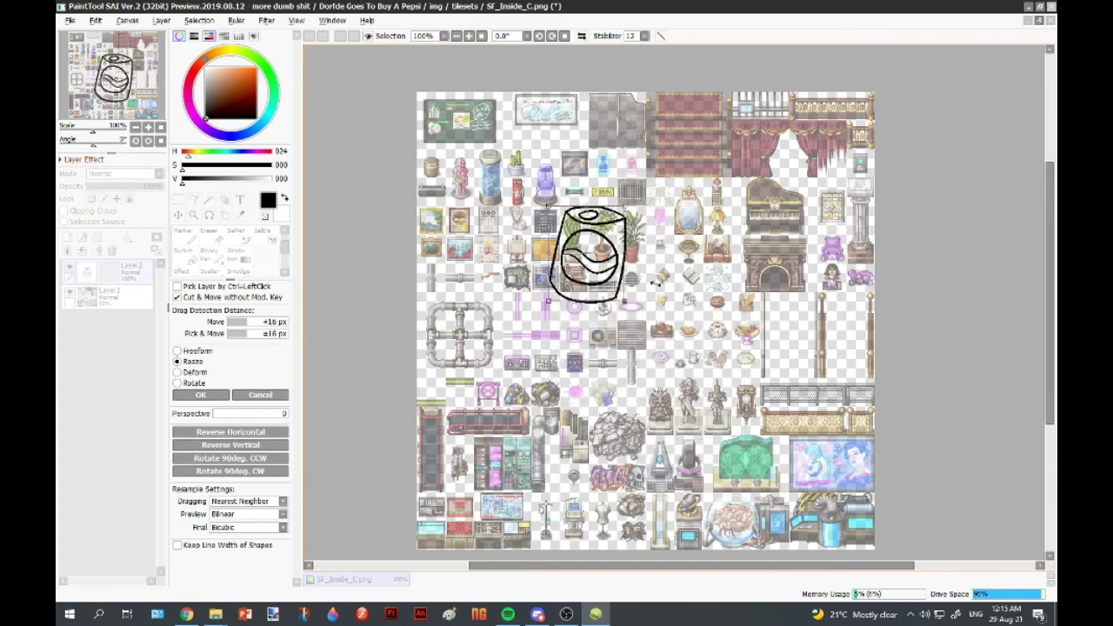
pyautogui.scroll(6, 647, 265)
pyautogui.scroll(3, 649, 263)
pyautogui.moveTo(695, 368); pyautogui.dragTo(675, 372)
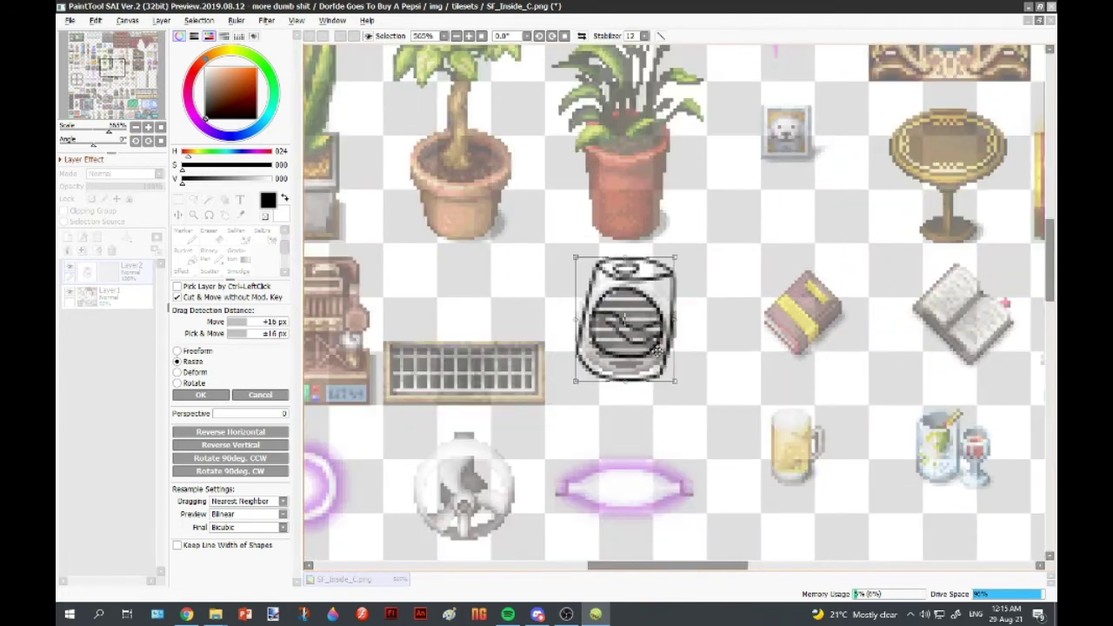
pyautogui.scroll(3, 675, 372)
# Apply the resized can sketch and zoom in on it.
pyautogui.click(224, 395)
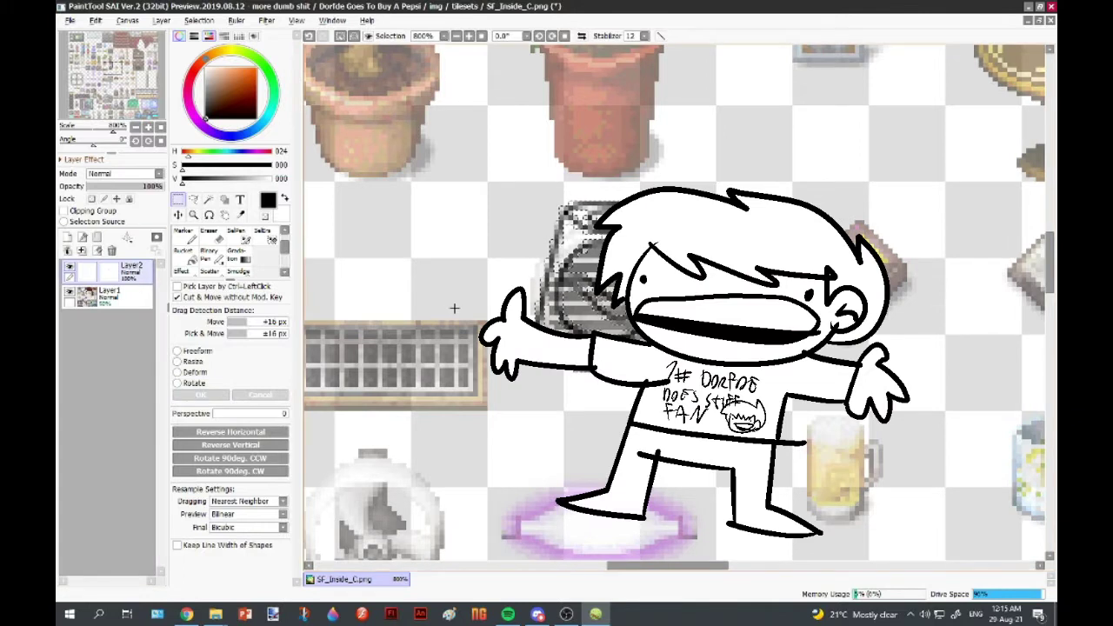
pyautogui.scroll(-5, 454, 307)
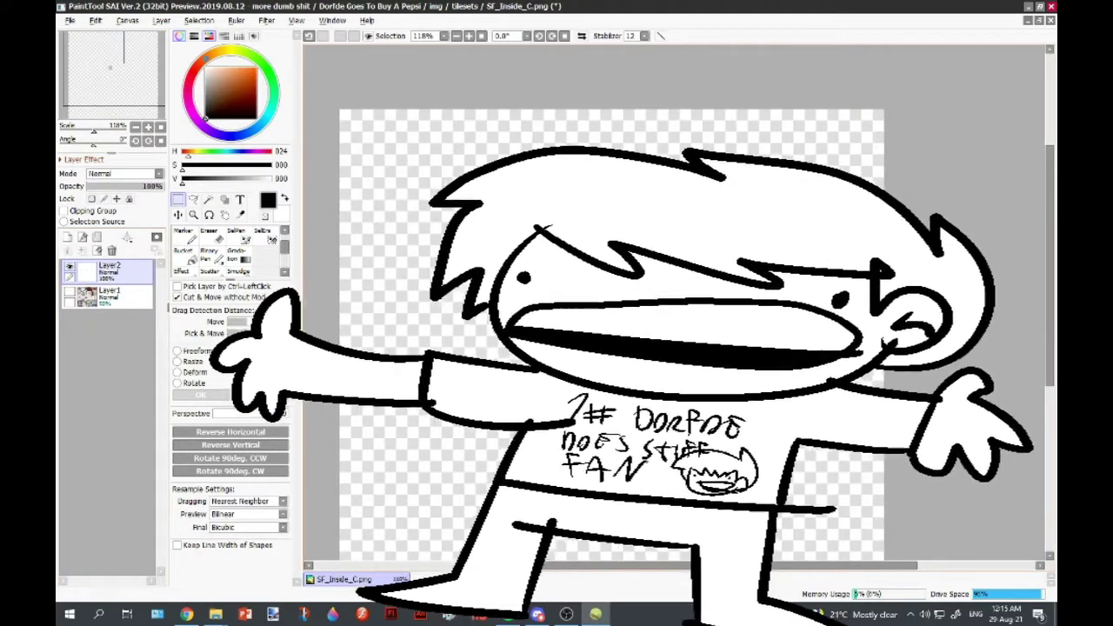
pyautogui.scroll(5, 678, 304)
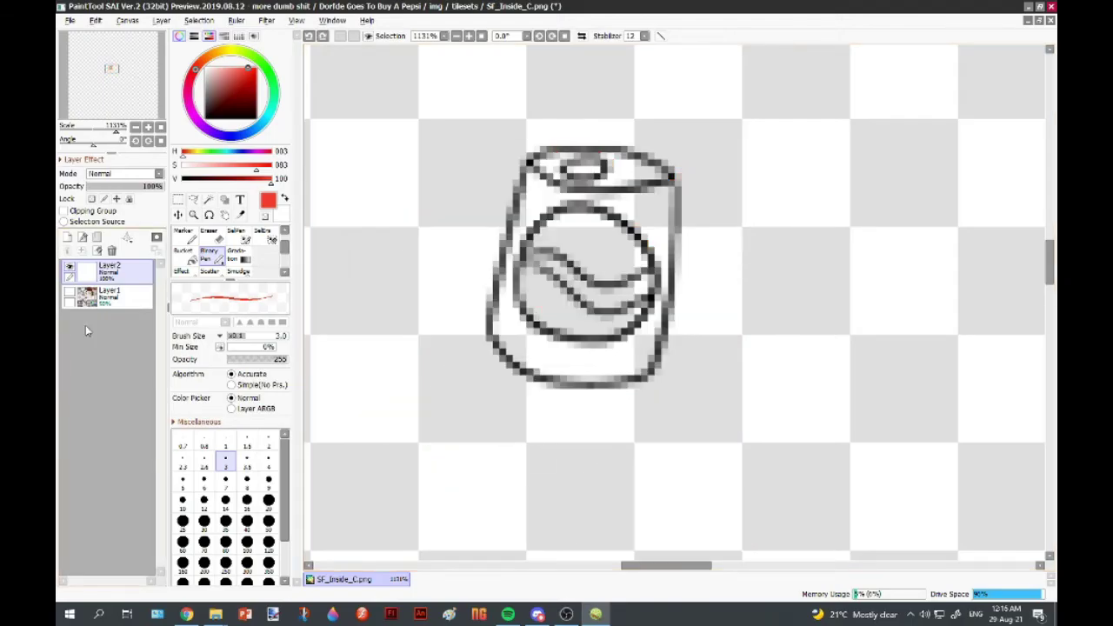
# Hide the tileset layer and select Layer 2, which holds the can sketch.
pyautogui.scroll(-5, 596, 422)
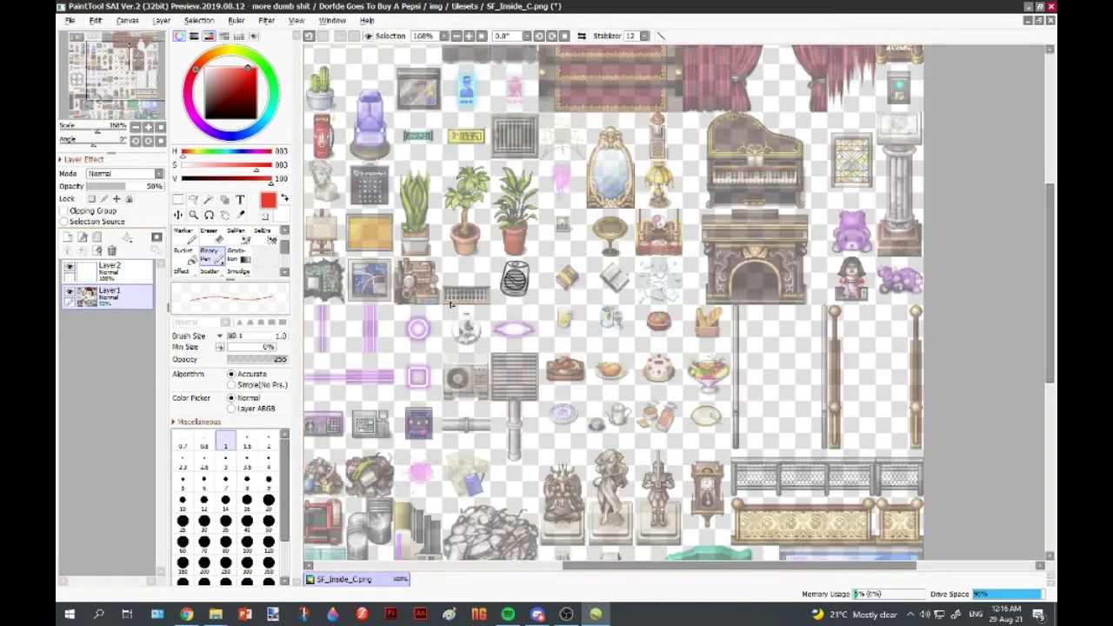
pyautogui.scroll(-2, 641, 363)
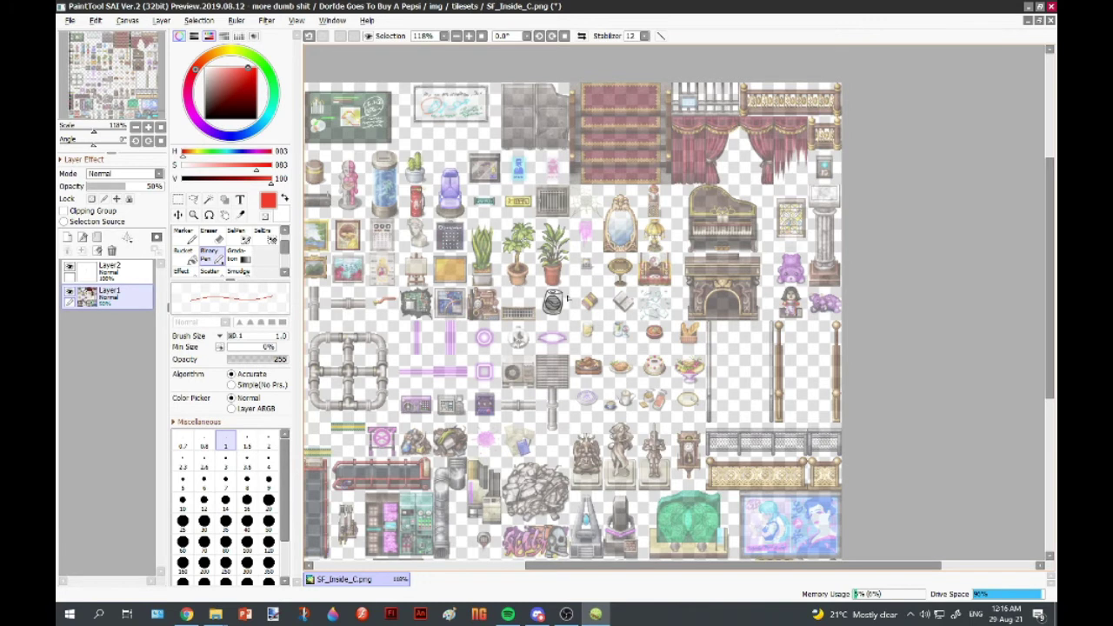
pyautogui.scroll(6, 567, 298)
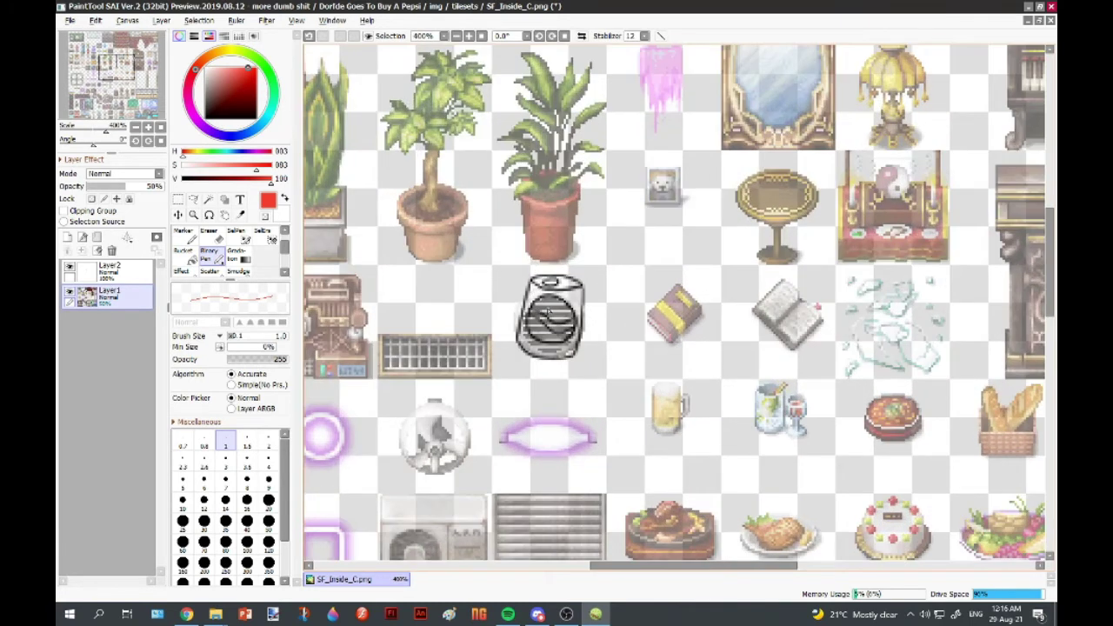
pyautogui.click(70, 294)
pyautogui.click(109, 270)
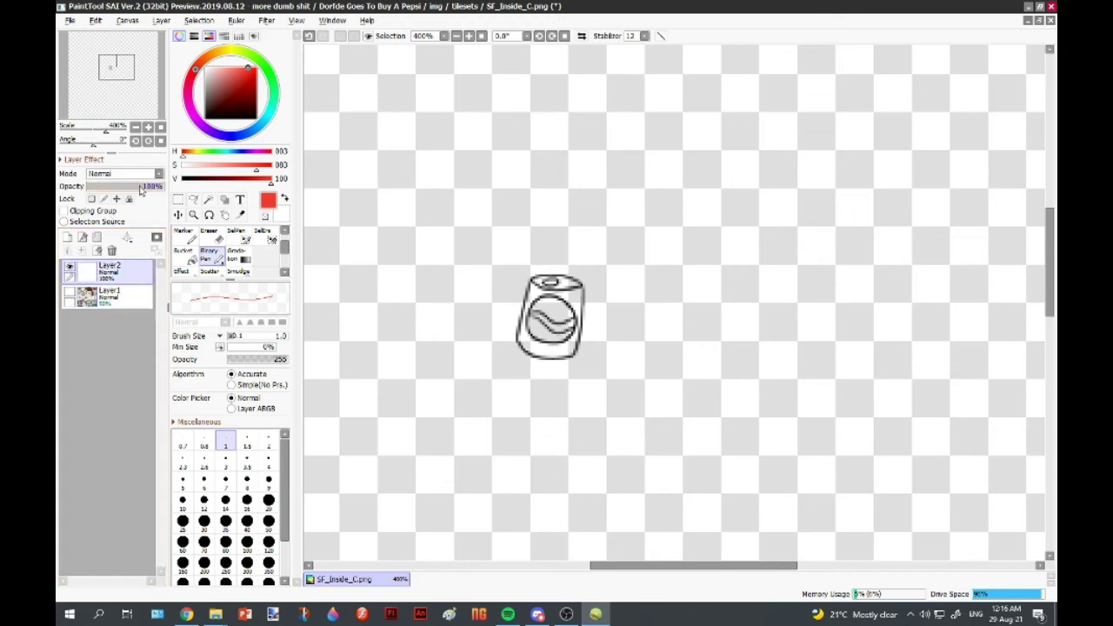
# Fade Layer 2 to about 50% opacity and set the drawing colour to black.
pyautogui.moveTo(142, 192); pyautogui.dragTo(126, 192)
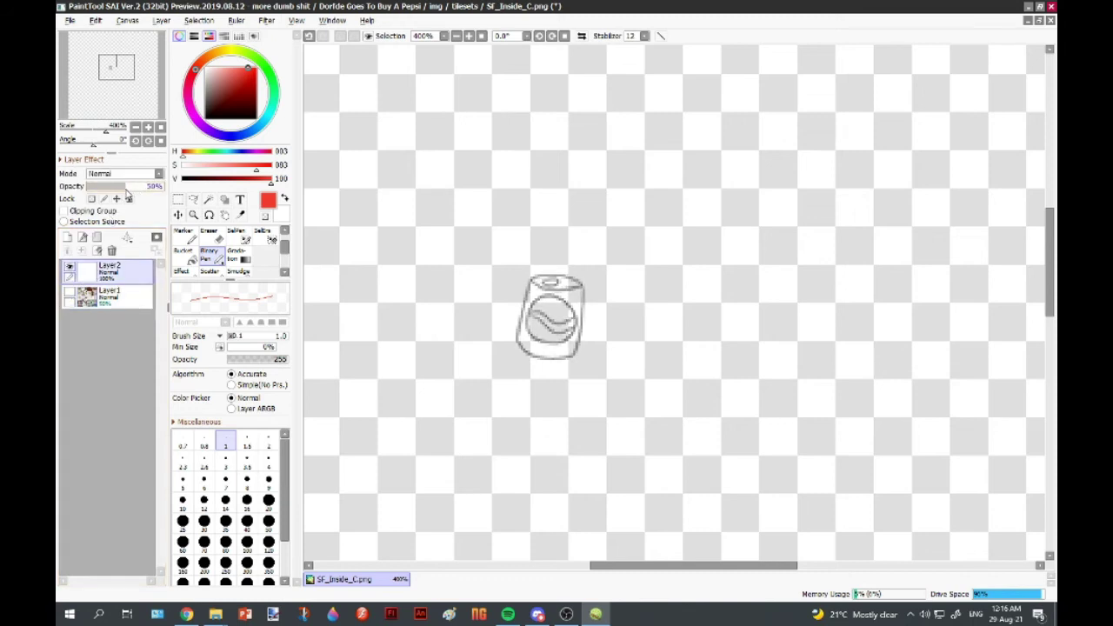
pyautogui.scroll(3, 459, 318)
pyautogui.moveTo(270, 178); pyautogui.dragTo(166, 171)
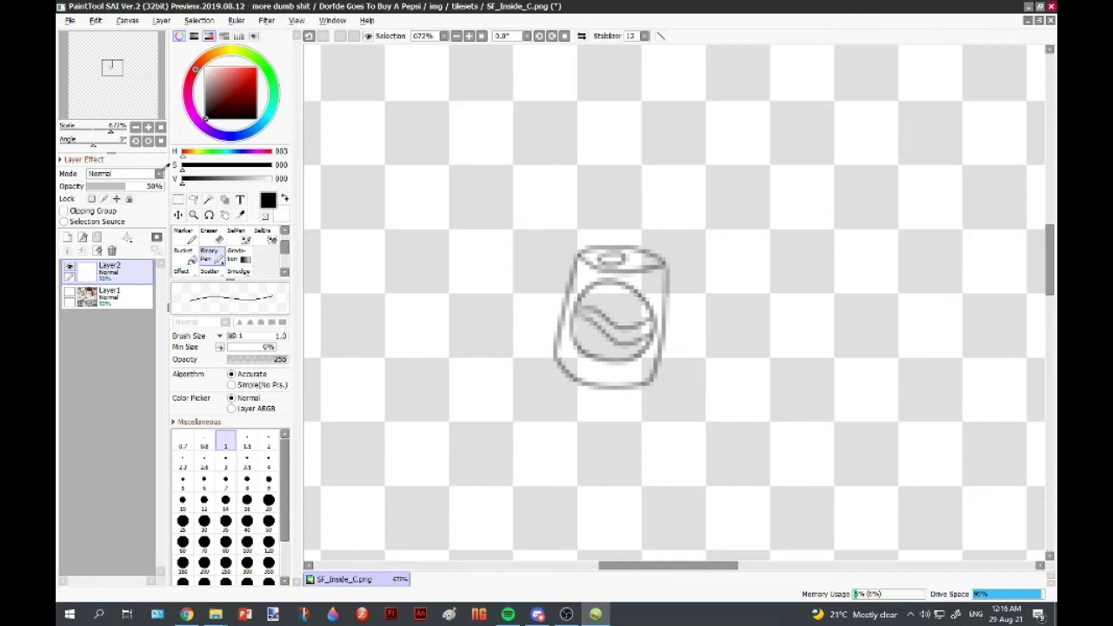
pyautogui.scroll(4, 612, 321)
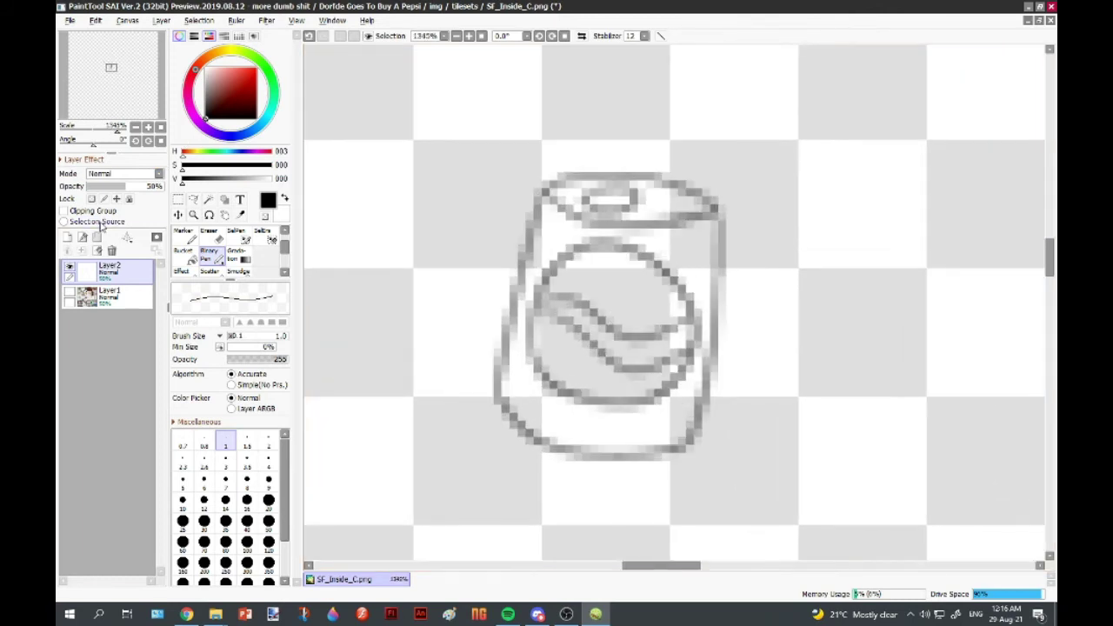
# On a new Layer 3, ink the can's black pixel outline and outline the logo in red and blue.
pyautogui.click(68, 238)
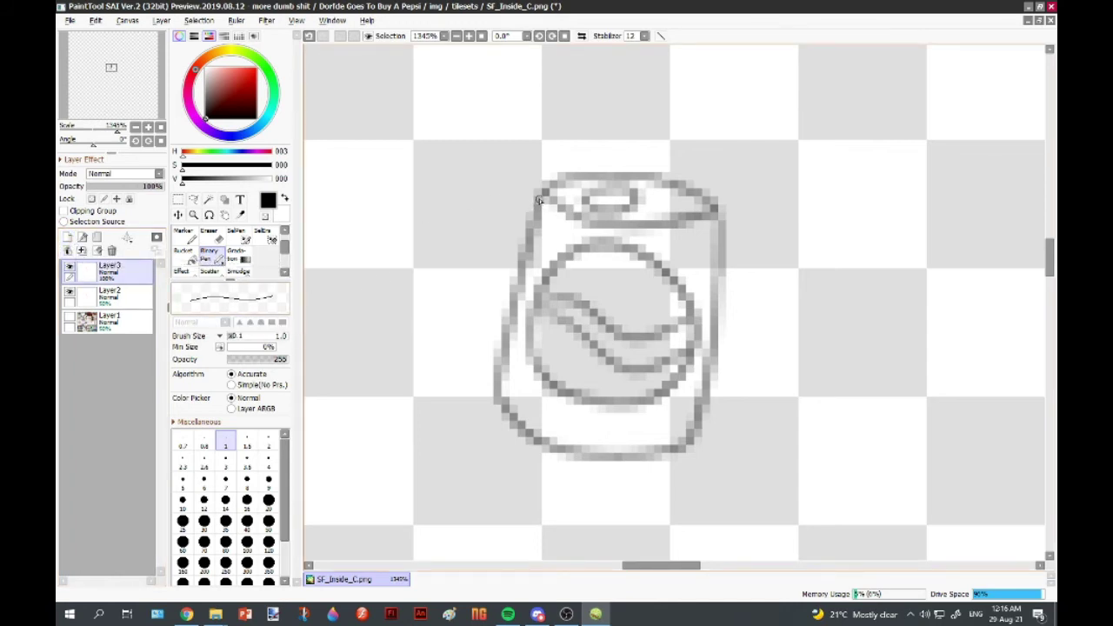
pyautogui.moveTo(538, 201)
pyautogui.mouseDown()
pyautogui.moveTo(496, 395)
pyautogui.moveTo(718, 208)
pyautogui.moveTo(543, 195)
pyautogui.mouseUp()
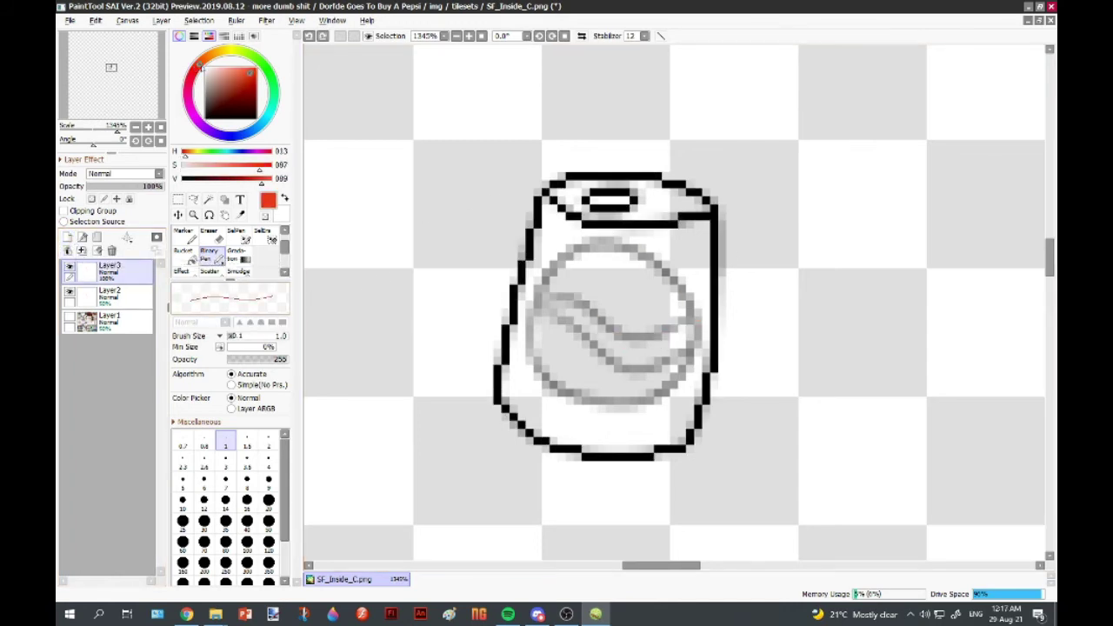
pyautogui.moveTo(532, 300); pyautogui.dragTo(696, 299)
# Fill the logo red, white and blue, fill the can body blue, and scribble a red loop.
pyautogui.moveTo(527, 334); pyautogui.dragTo(696, 326)
pyautogui.click(612, 278)
pyautogui.click(570, 252)
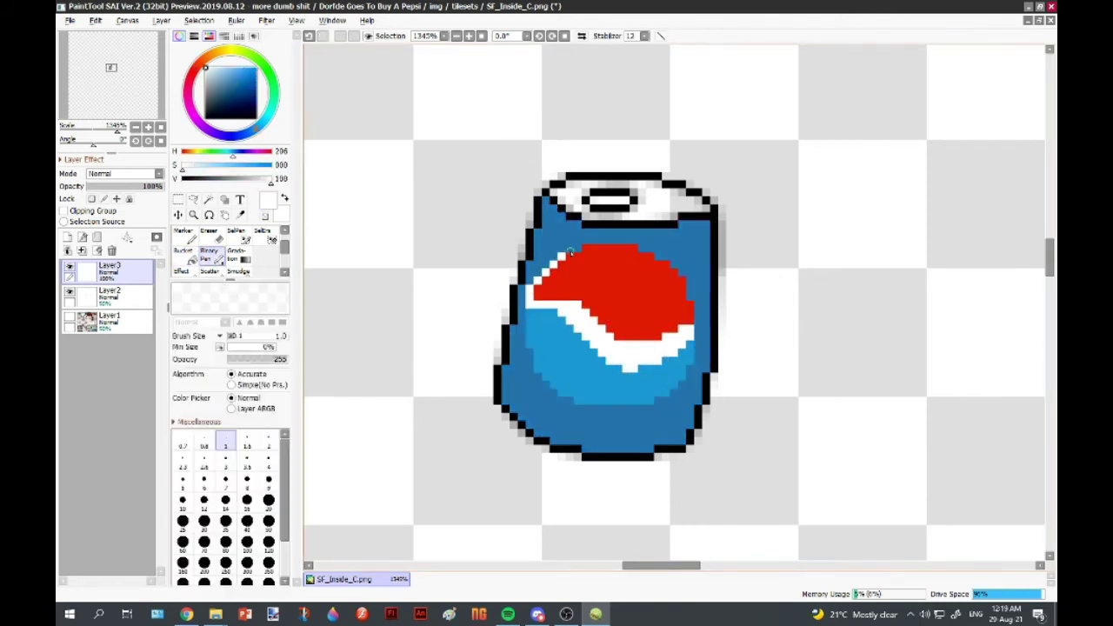
pyautogui.moveTo(500, 302)
pyautogui.mouseDown()
pyautogui.moveTo(745, 186)
pyautogui.moveTo(777, 286)
pyautogui.moveTo(548, 532)
pyautogui.mouseUp()
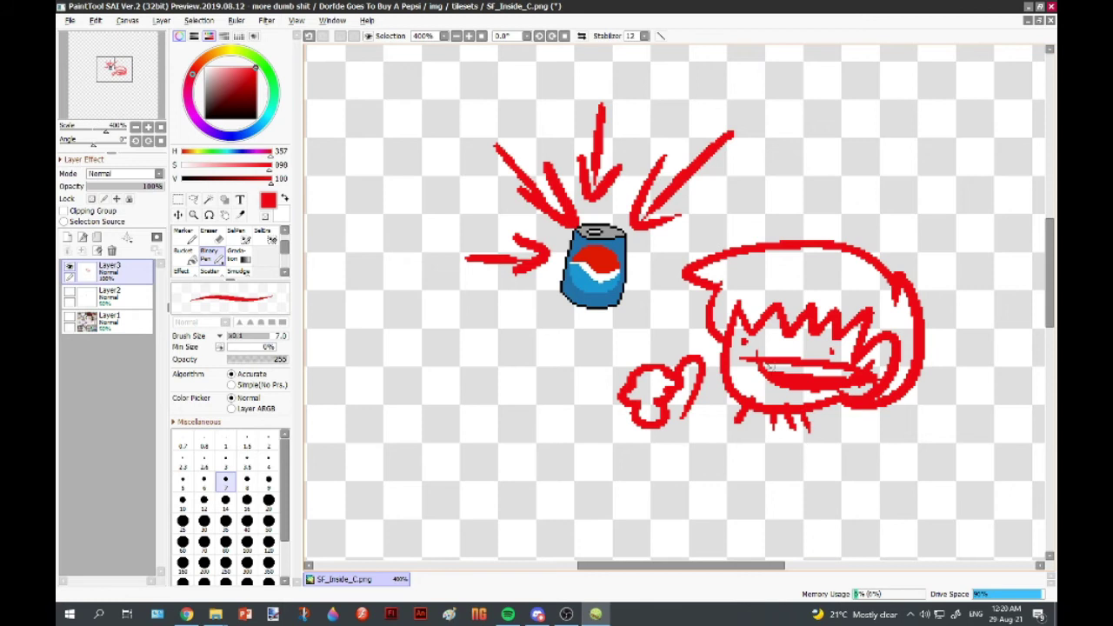
# Draw the eye marks on the doodled face.
pyautogui.moveTo(753, 352); pyautogui.dragTo(788, 351)
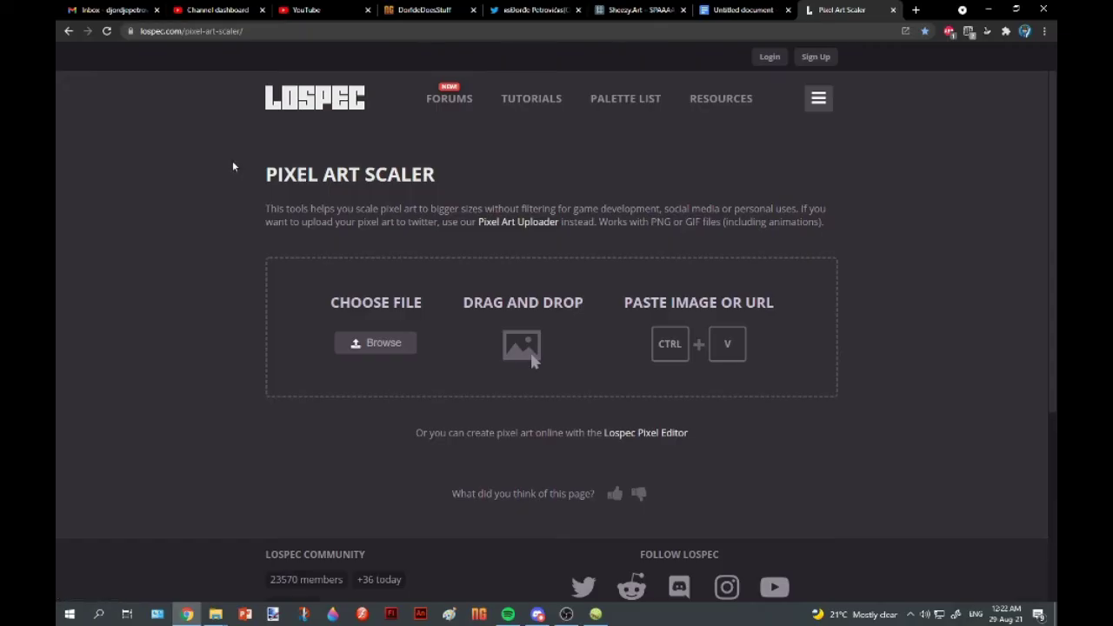
pyautogui.click(1017, 9)
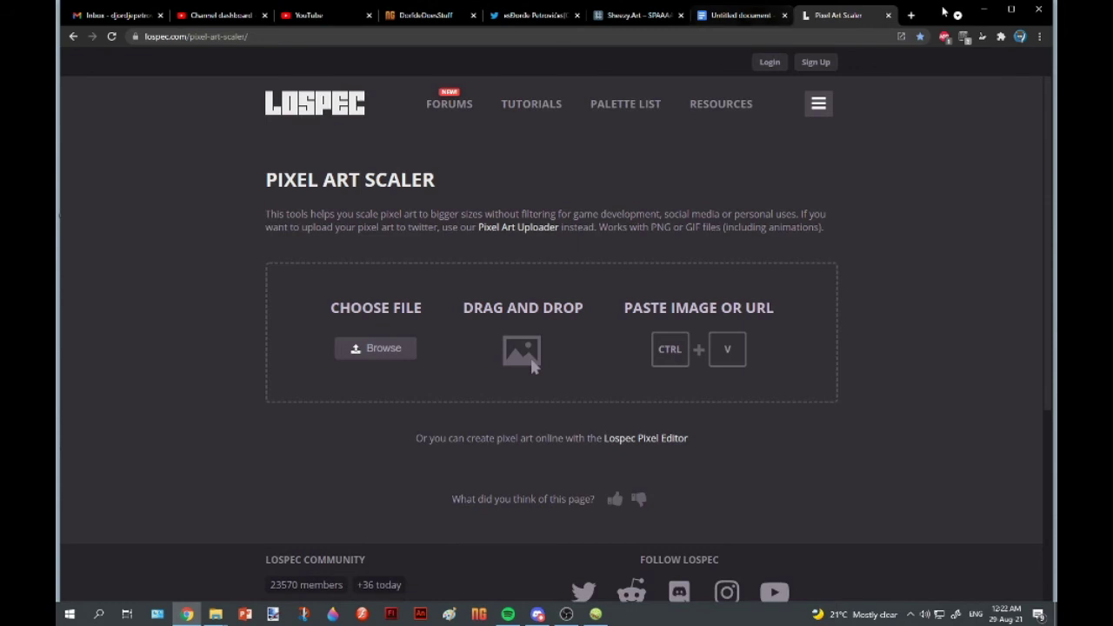
pyautogui.moveTo(213, 372); pyautogui.dragTo(644, 437)
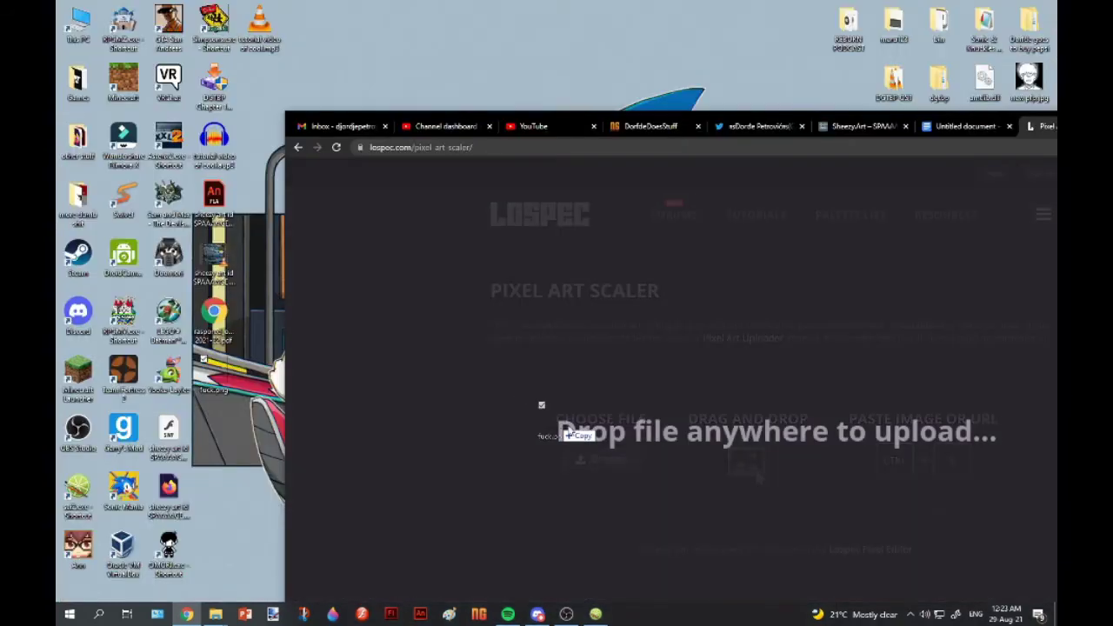
pyautogui.moveTo(708, 113); pyautogui.dragTo(686, 3)
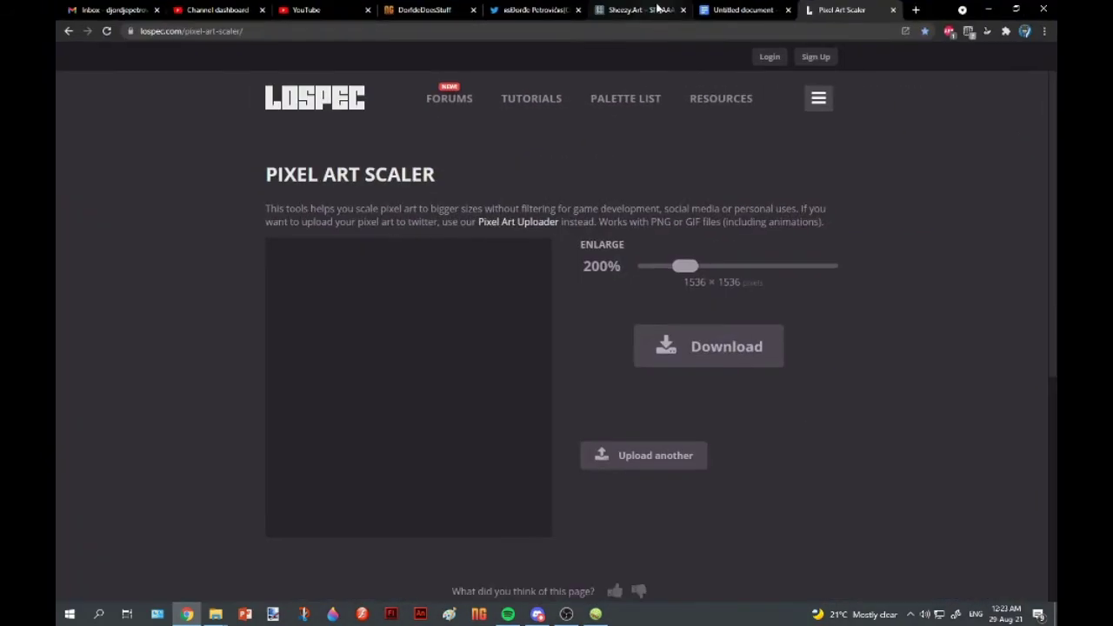
pyautogui.moveTo(687, 266); pyautogui.dragTo(836, 266)
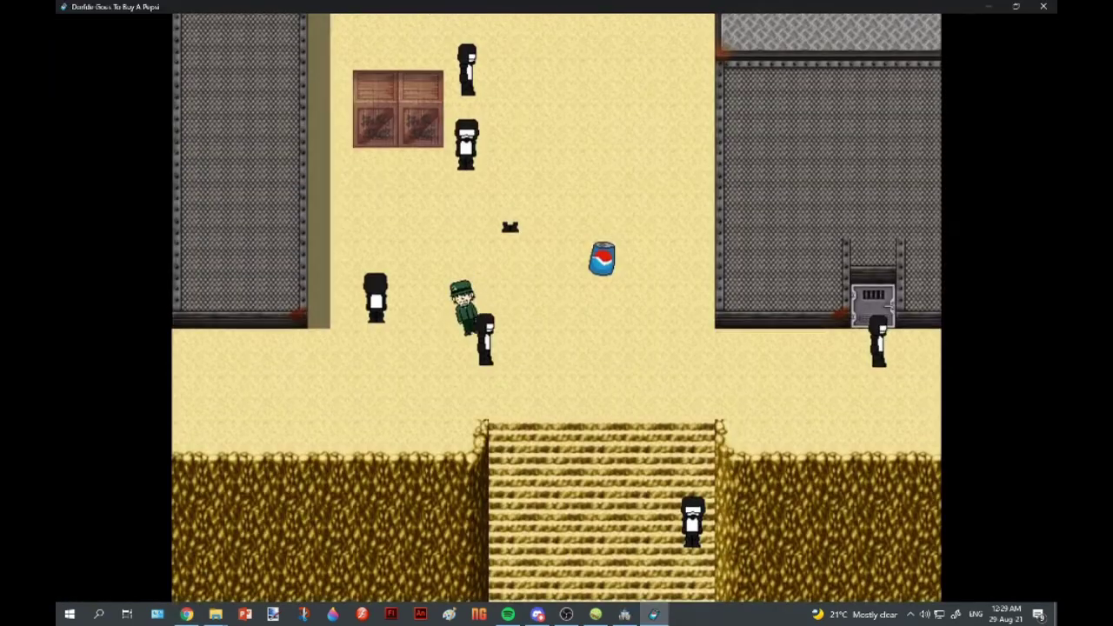
pyautogui.press('Down')
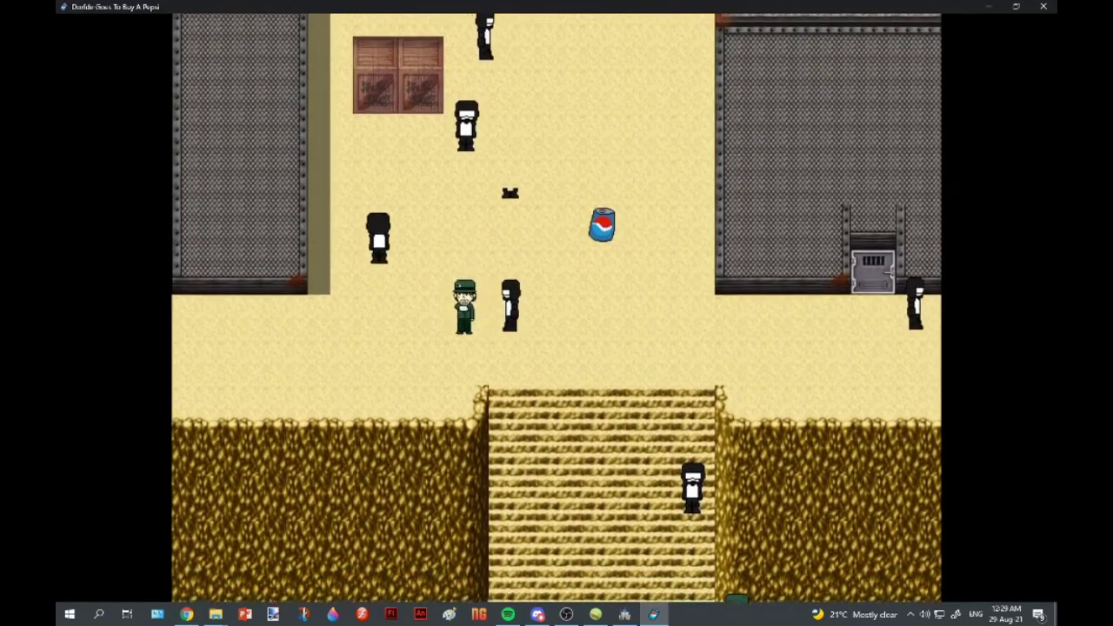